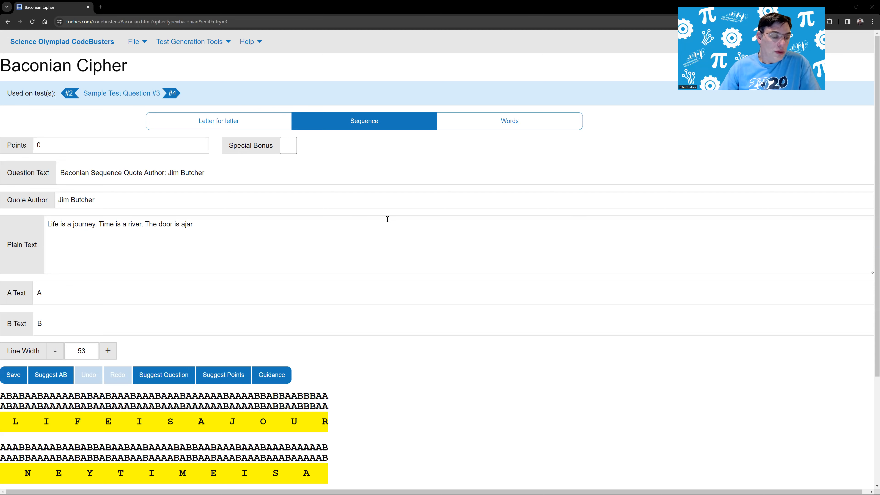
- Generate A/B text suggestions based on the word "Power"
{"action": "left_click", "coordinate": [42, 377]}
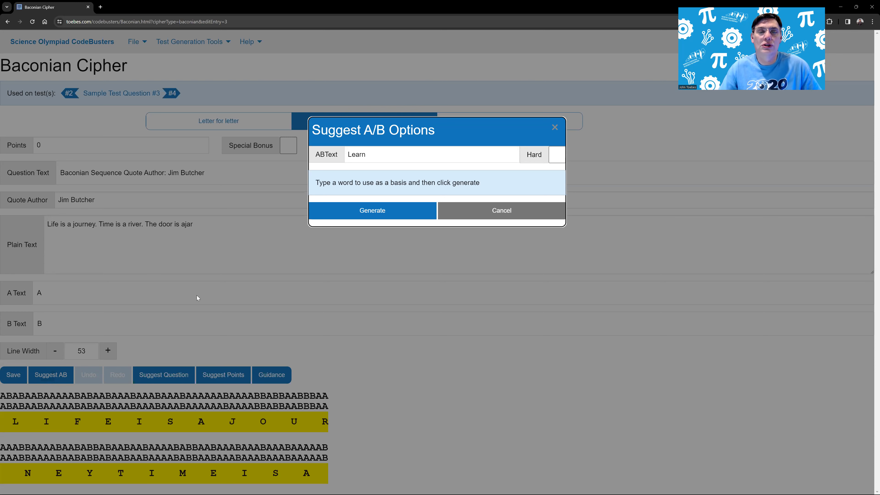
{"action": "left_click_drag", "start_coordinate": [363, 162], "coordinate": [333, 162]}
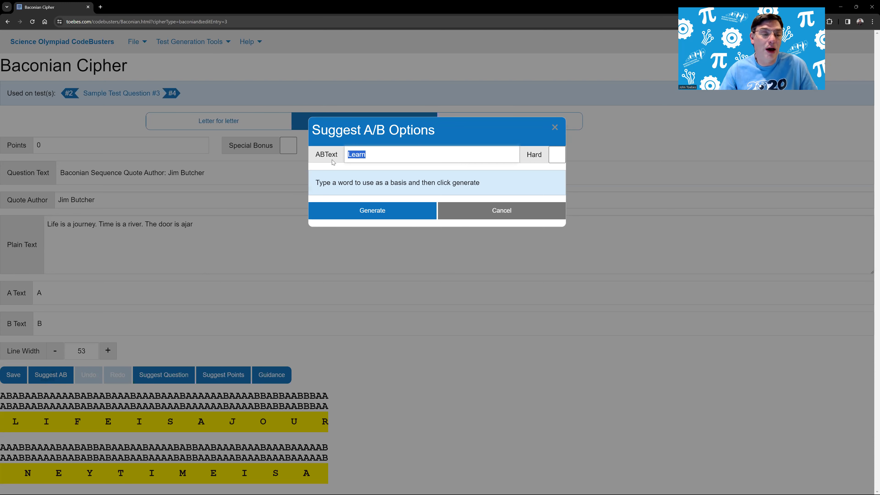
{"action": "type", "text": "Power"}
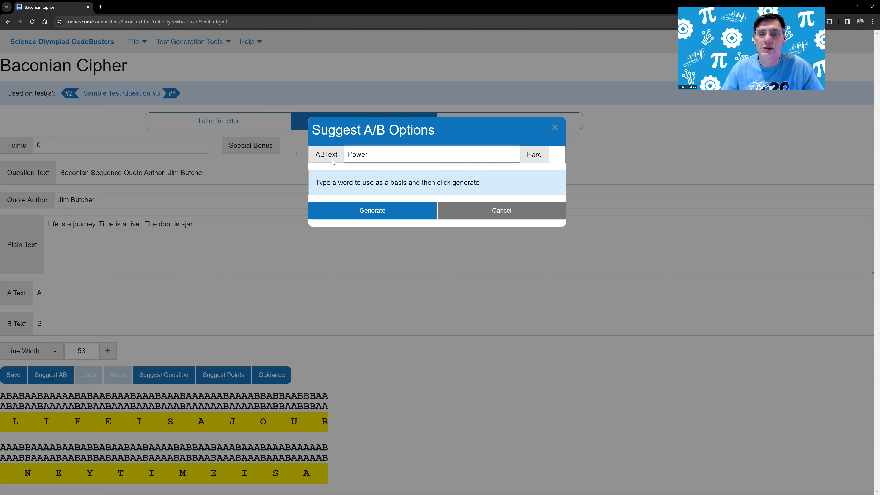
{"action": "left_click", "coordinate": [366, 209]}
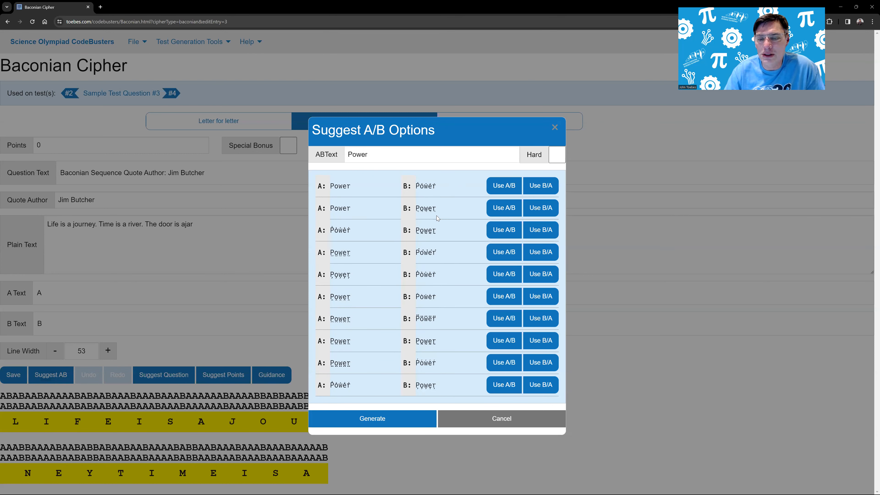
- Regenerate the "Power" suggestions several times and use a pair with marks below the letters for A and above for B
{"action": "left_click", "coordinate": [355, 417]}
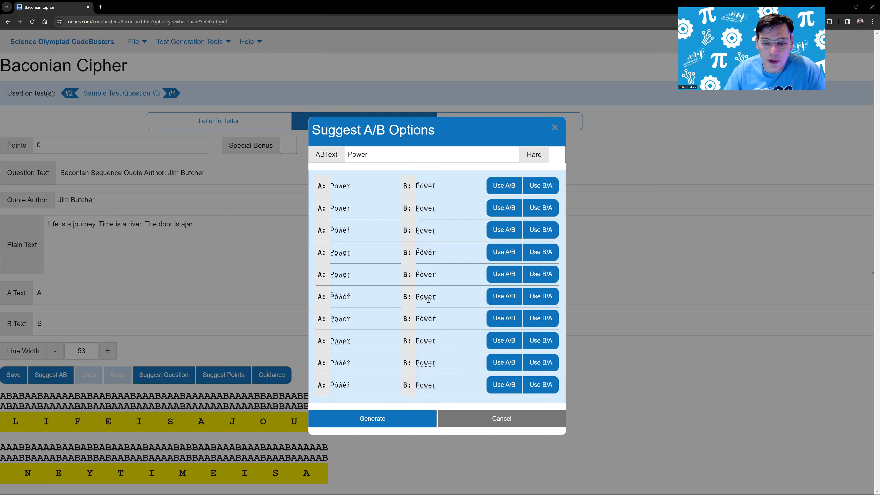
{"action": "left_click", "coordinate": [351, 415]}
{"action": "left_click", "coordinate": [353, 416]}
{"action": "left_click", "coordinate": [354, 417]}
{"action": "left_click", "coordinate": [354, 416]}
{"action": "left_click", "coordinate": [354, 416]}
{"action": "left_click", "coordinate": [355, 414]}
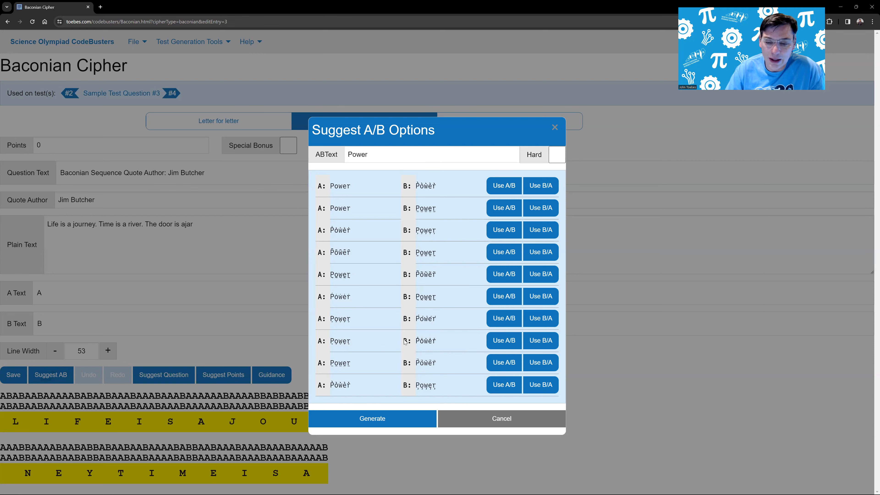
{"action": "left_click", "coordinate": [506, 342]}
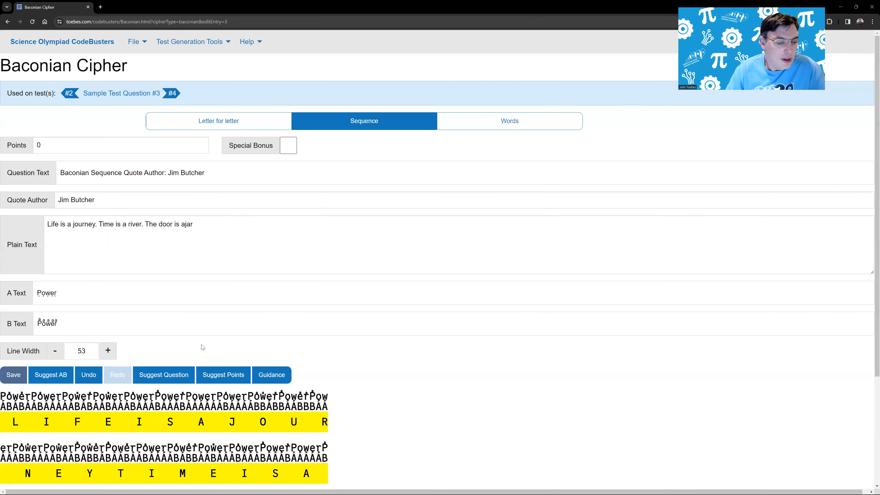
- Check the encoded output and increase the line width to 55
{"action": "scroll", "coordinate": [242, 343], "scroll_direction": "down", "scroll_amount": 2}
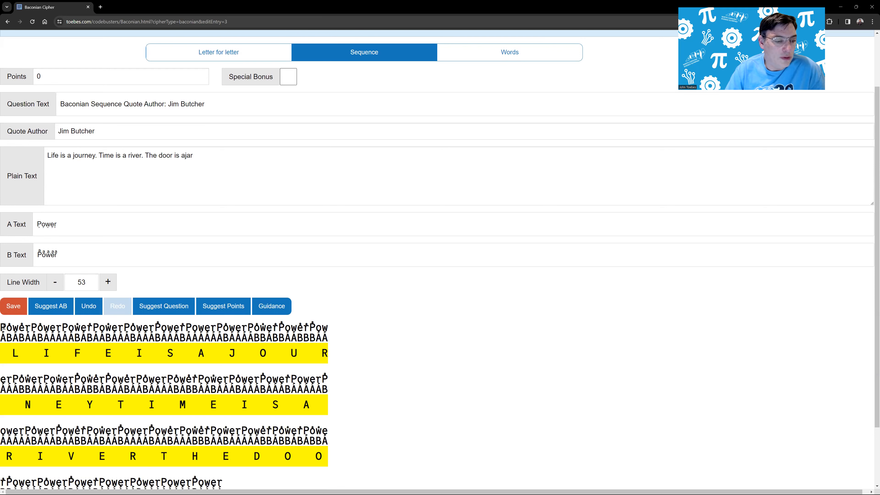
{"action": "scroll", "coordinate": [87, 353], "scroll_direction": "up", "scroll_amount": 1}
{"action": "scroll", "coordinate": [63, 278], "scroll_direction": "down", "scroll_amount": 2}
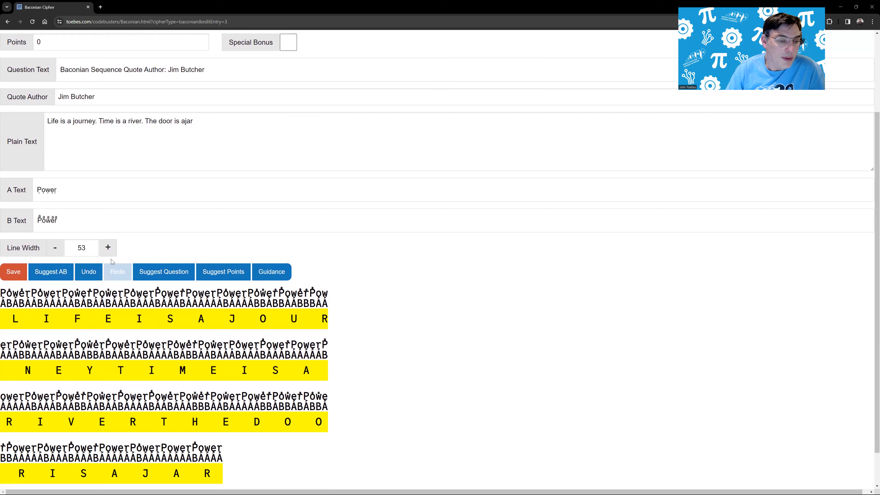
{"action": "left_click", "coordinate": [111, 252]}
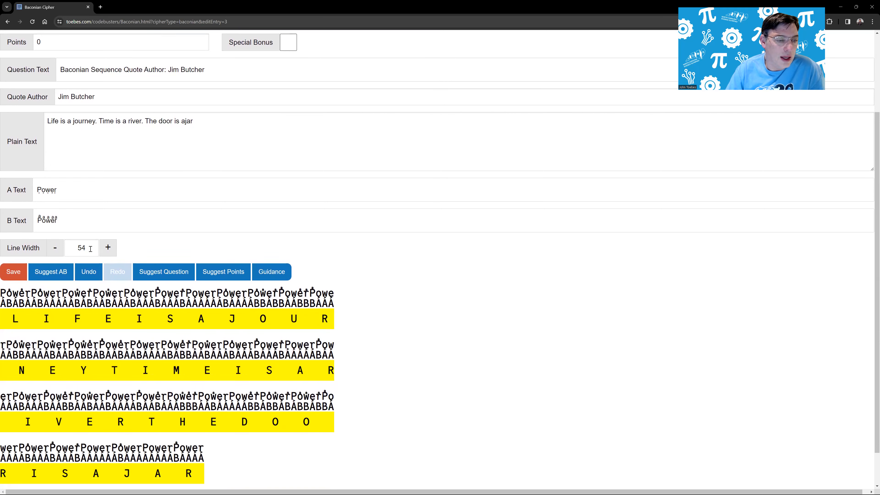
{"action": "left_click", "coordinate": [110, 249]}
- Add a trailing space after "Power" in both the A Text and the B Text
{"action": "left_click", "coordinate": [82, 193]}
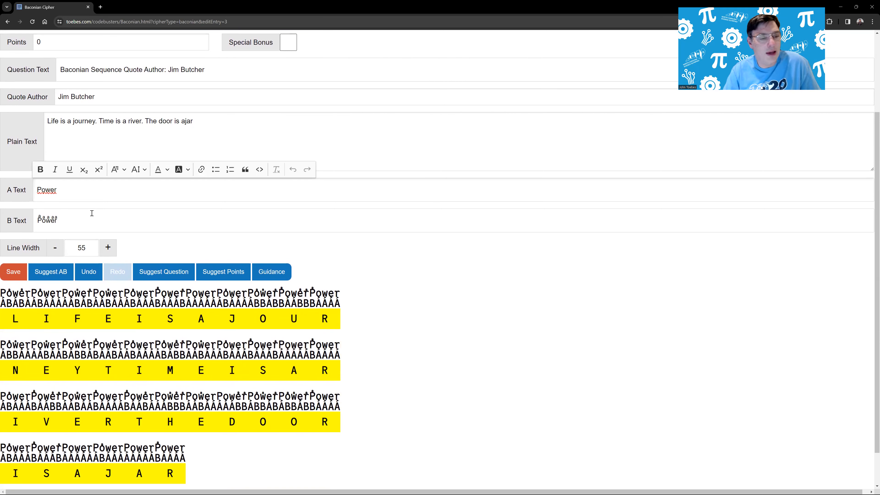
{"action": "left_click", "coordinate": [79, 223]}
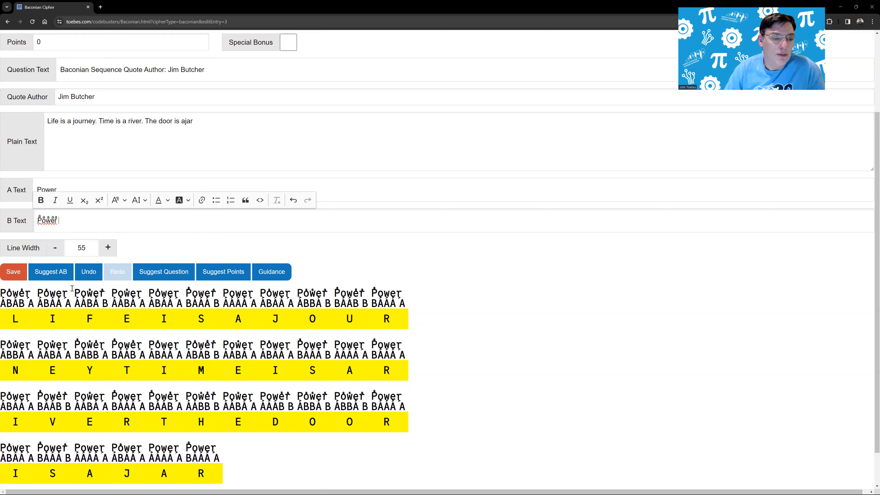
{"action": "left_click", "coordinate": [76, 185]}
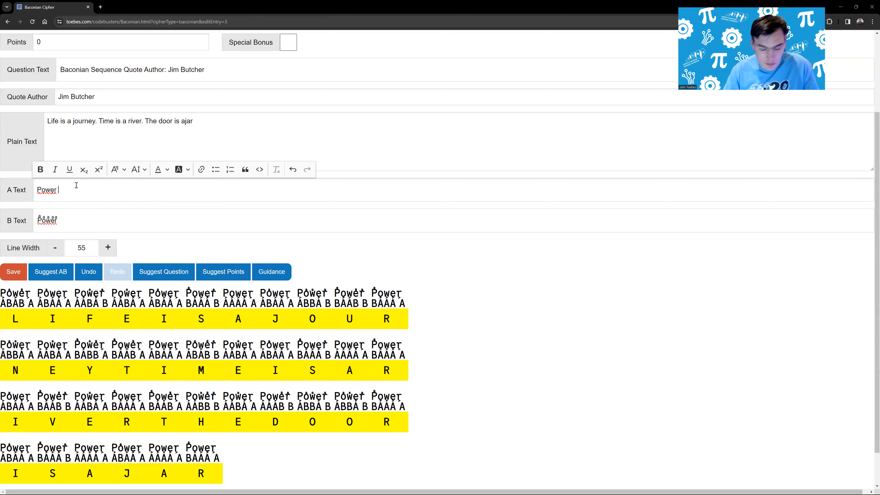
{"action": "key", "text": "BackSpace"}
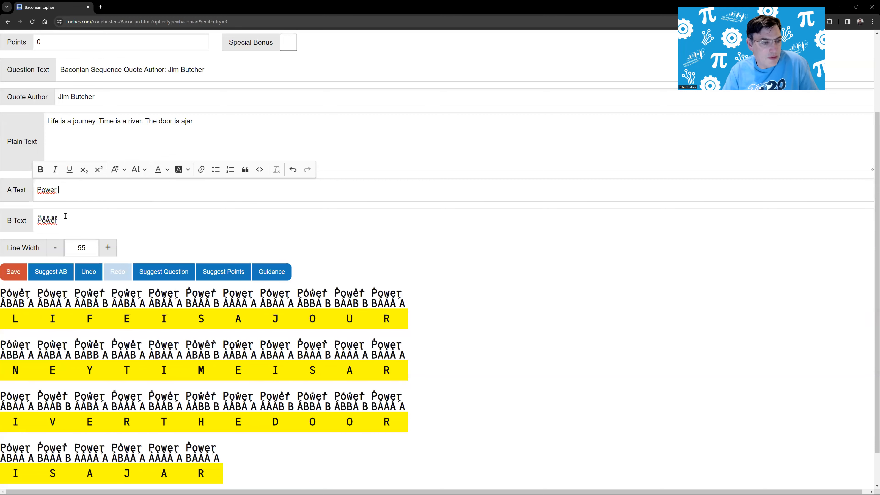
- Reduce the line width to 50
{"action": "left_click", "coordinate": [57, 250]}
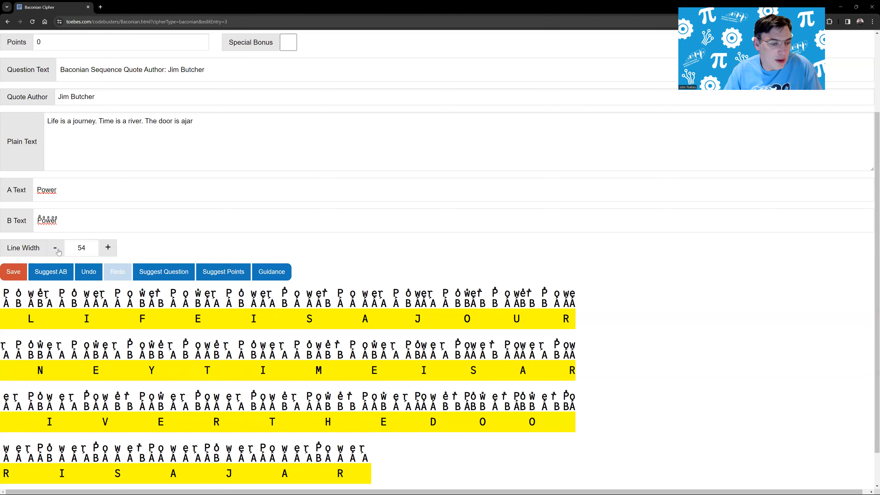
{"action": "left_click", "coordinate": [58, 250]}
{"action": "left_click", "coordinate": [57, 249]}
{"action": "left_click", "coordinate": [58, 249]}
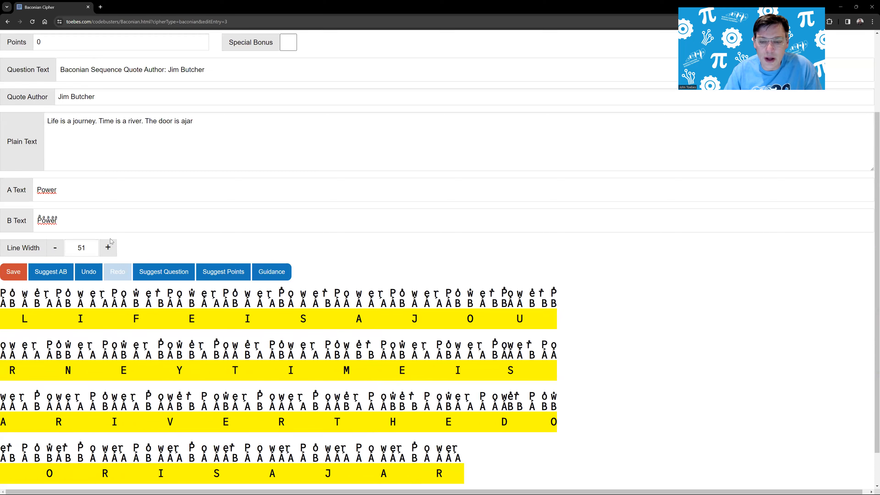
{"action": "left_click", "coordinate": [55, 249]}
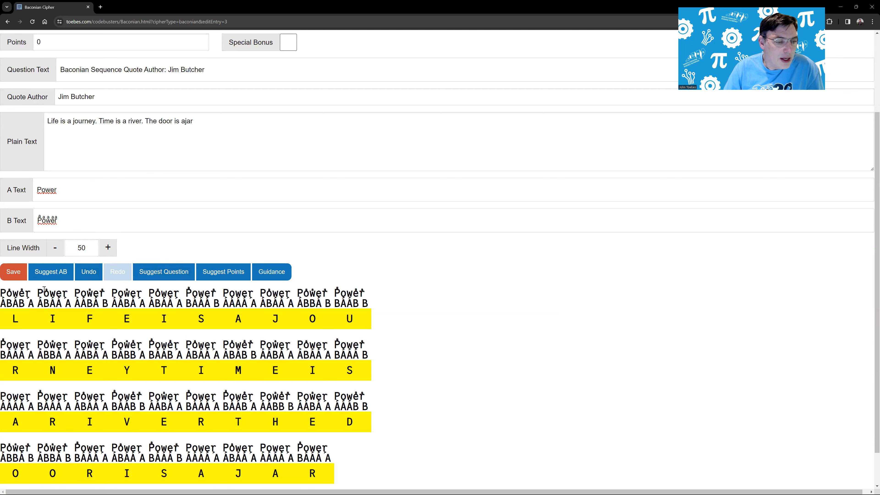
- Reopen the A/B suggestions and generate options based on the word "Flower"
{"action": "left_click", "coordinate": [54, 271]}
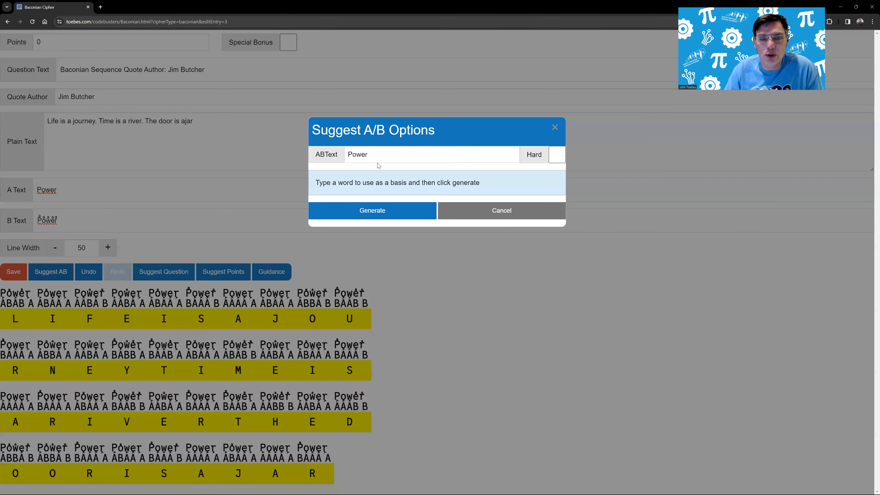
{"action": "left_click_drag", "start_coordinate": [378, 152], "coordinate": [303, 154]}
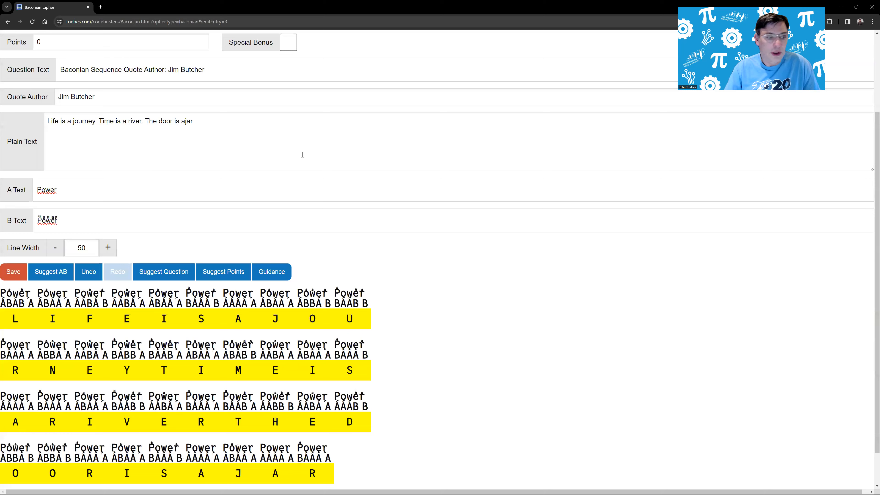
{"action": "left_click", "coordinate": [52, 271]}
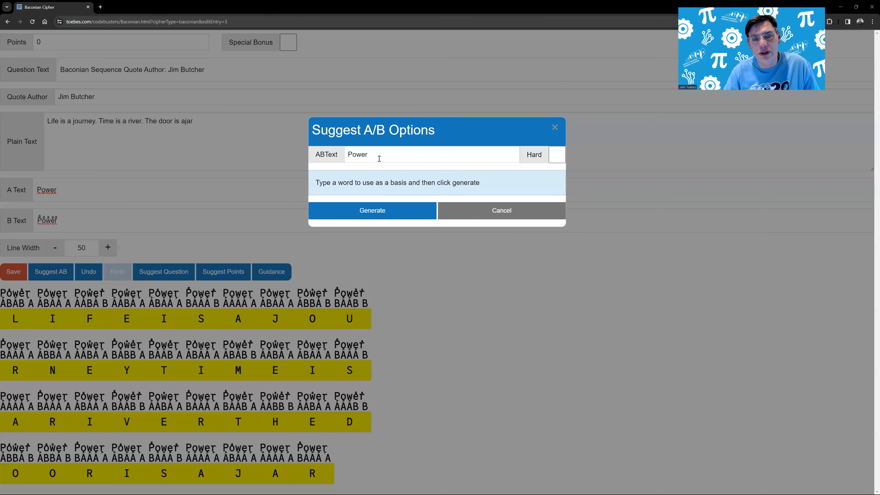
{"action": "left_click_drag", "start_coordinate": [368, 155], "coordinate": [346, 156]}
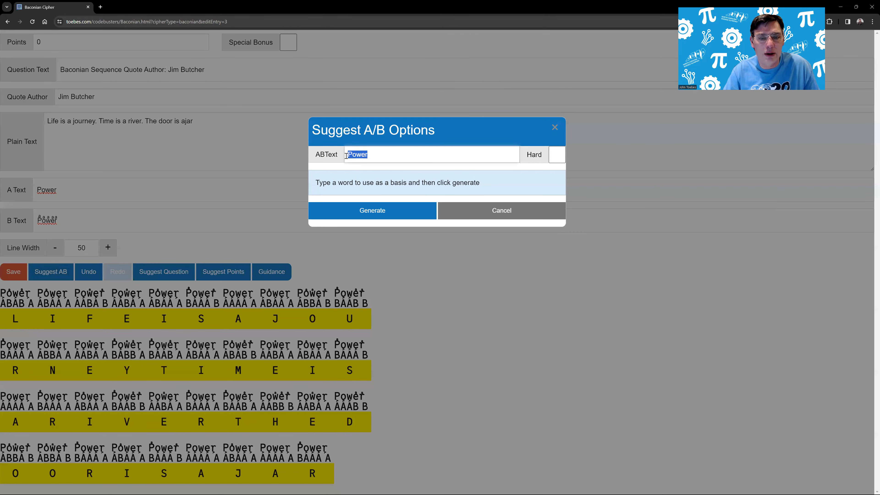
{"action": "type", "text": "Flower"}
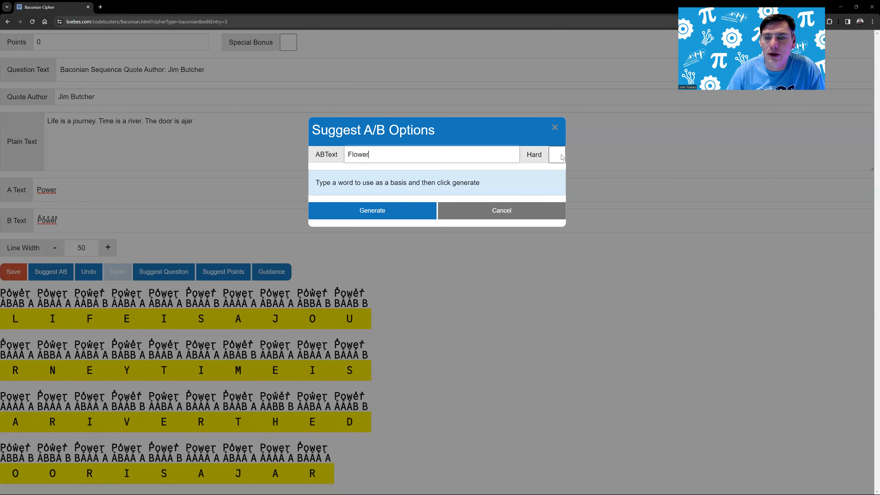
{"action": "left_click", "coordinate": [389, 211]}
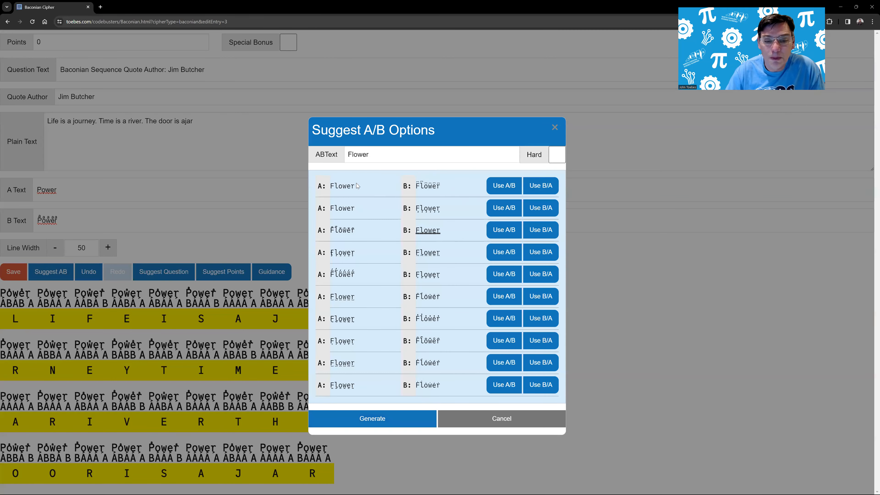
- Enable the Hard option, regenerate the "Flower" suggestions, and use the third pair in A/B order with marks alternating above and below the letters
{"action": "left_click", "coordinate": [556, 154]}
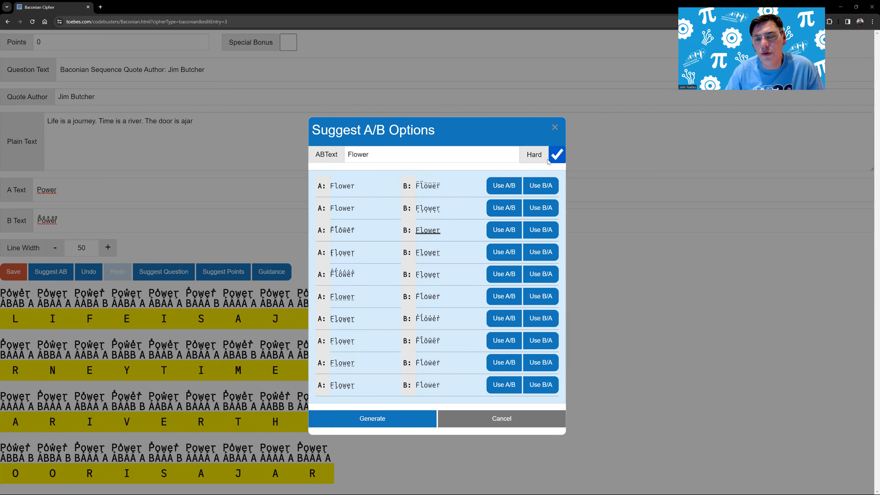
{"action": "left_click", "coordinate": [371, 416]}
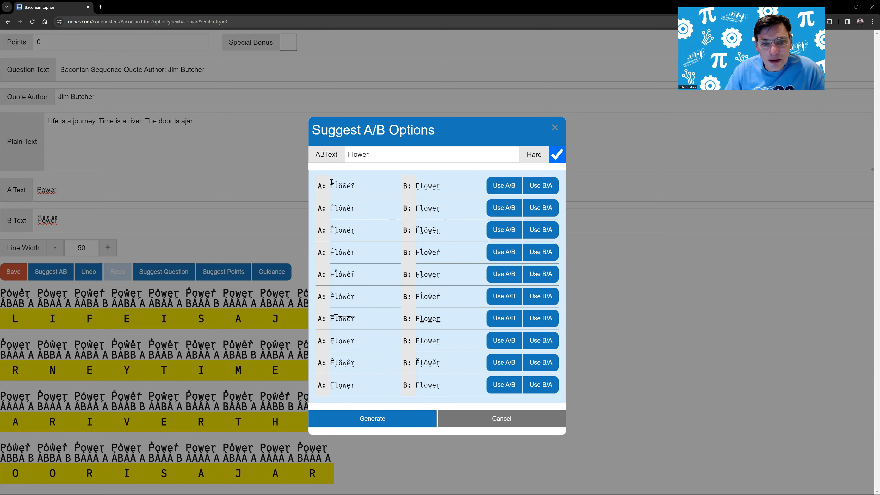
{"action": "left_click_drag", "start_coordinate": [329, 184], "coordinate": [336, 184]}
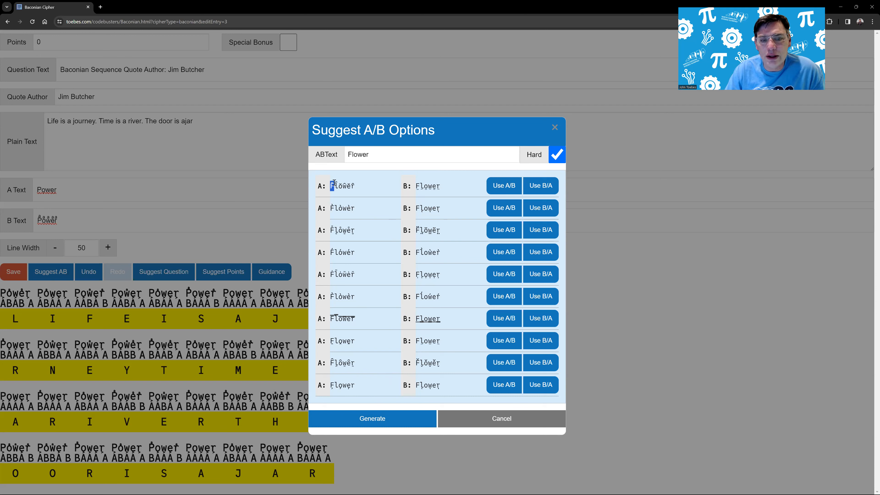
{"action": "left_click", "coordinate": [339, 183]}
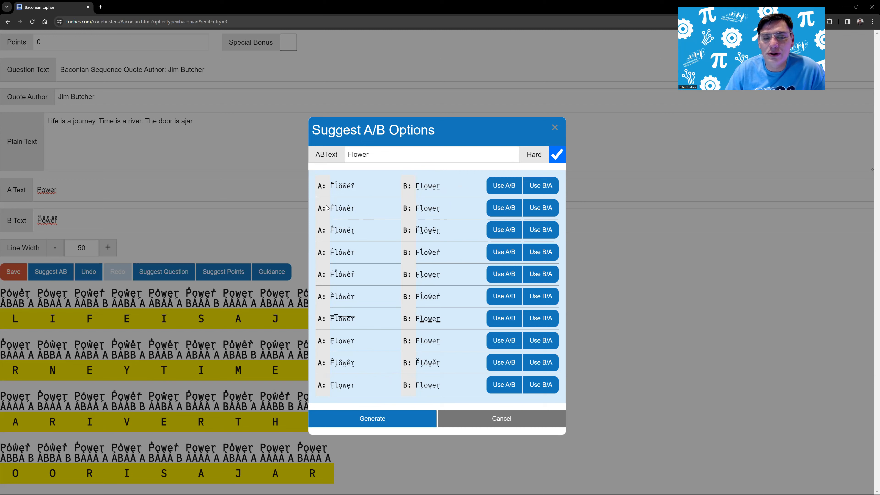
{"action": "double_click", "coordinate": [422, 212]}
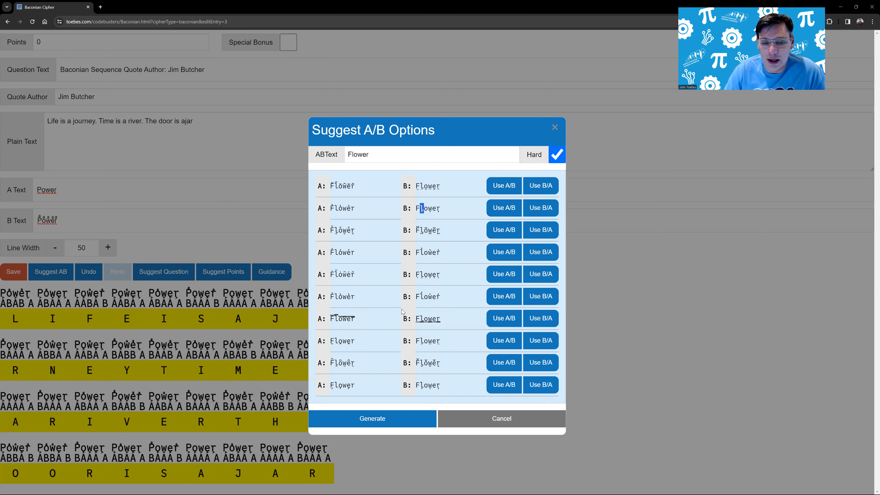
{"action": "left_click", "coordinate": [376, 419]}
{"action": "left_click", "coordinate": [389, 418]}
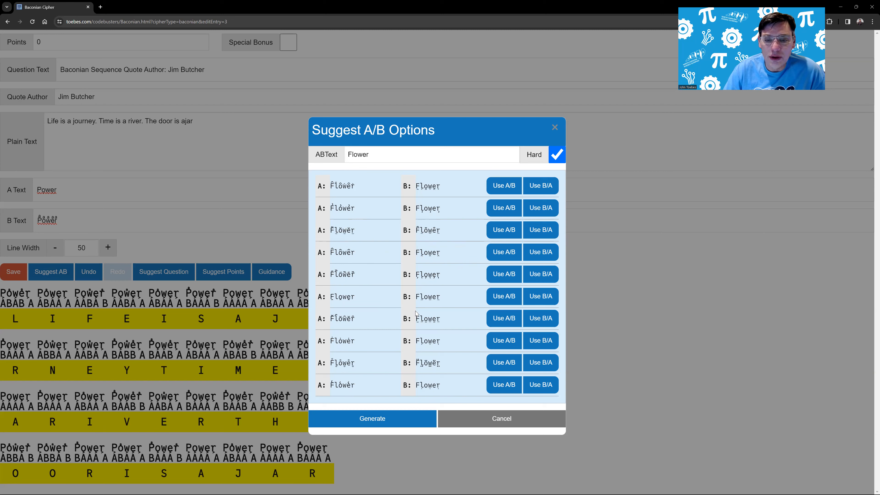
{"action": "left_click", "coordinate": [503, 229]}
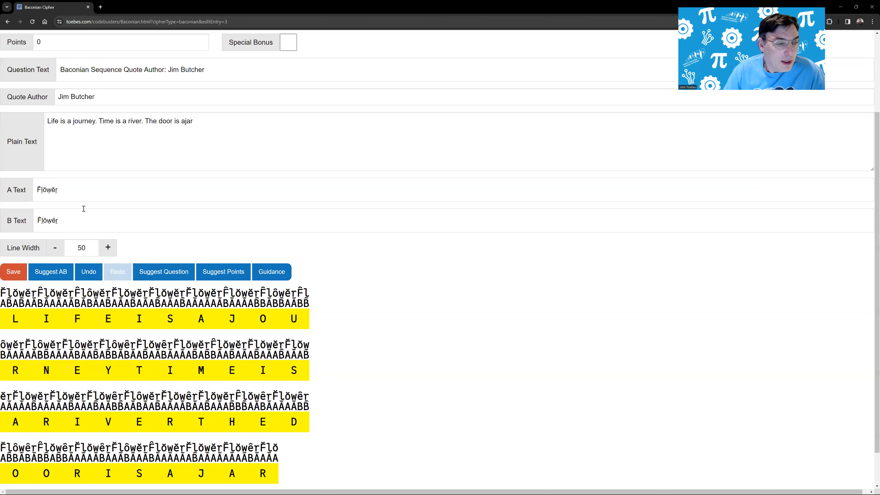
- Add a trailing space after "Flower" in both the A Text and B Text, and set the line width to 48
{"action": "left_click", "coordinate": [76, 194]}
{"action": "left_click", "coordinate": [75, 216]}
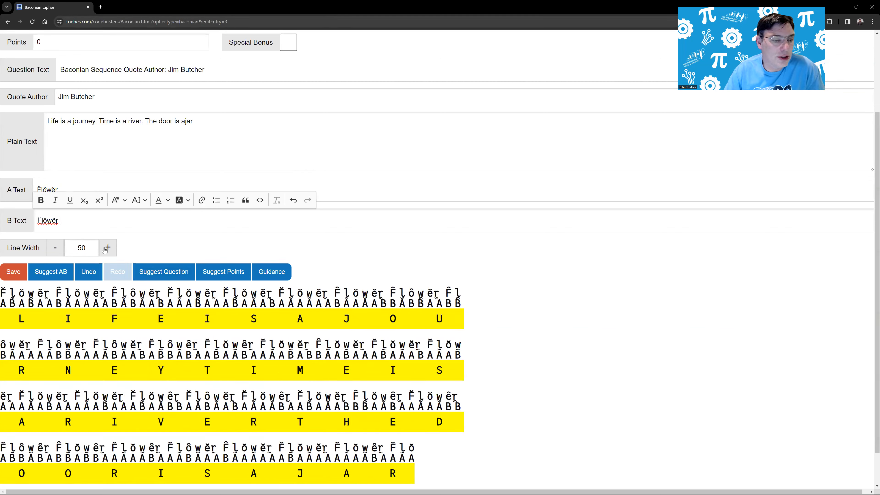
{"action": "left_click", "coordinate": [56, 249]}
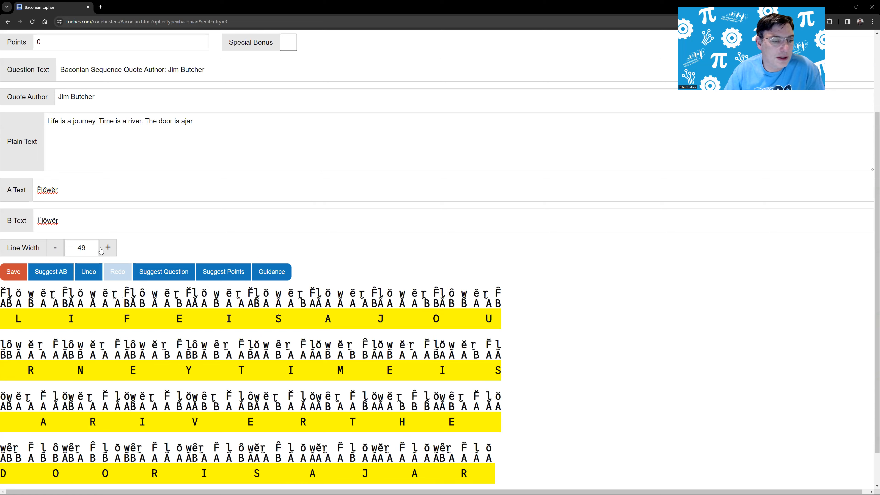
{"action": "left_click", "coordinate": [61, 252]}
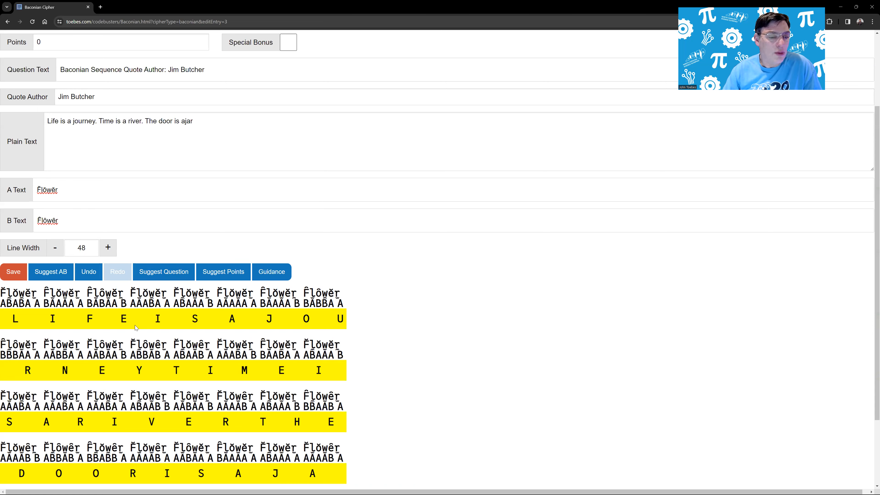
- Replace the question text with the suggested sample wording
{"action": "left_click", "coordinate": [173, 273]}
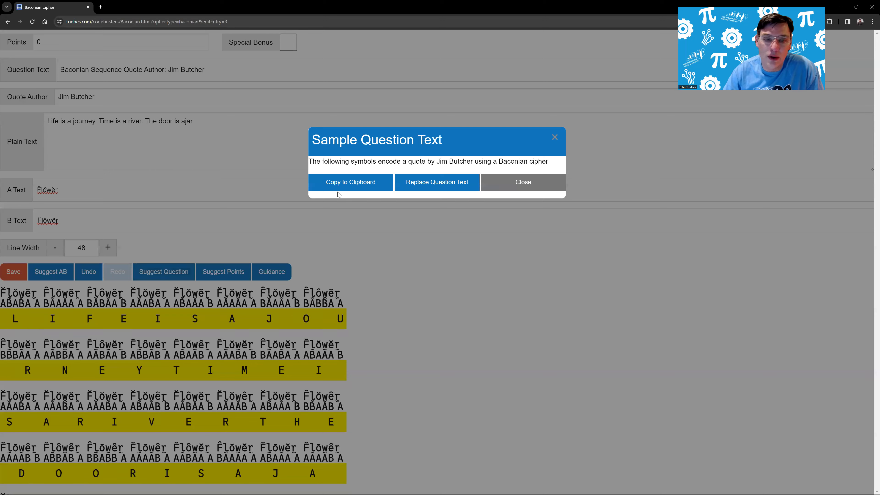
{"action": "left_click", "coordinate": [420, 184]}
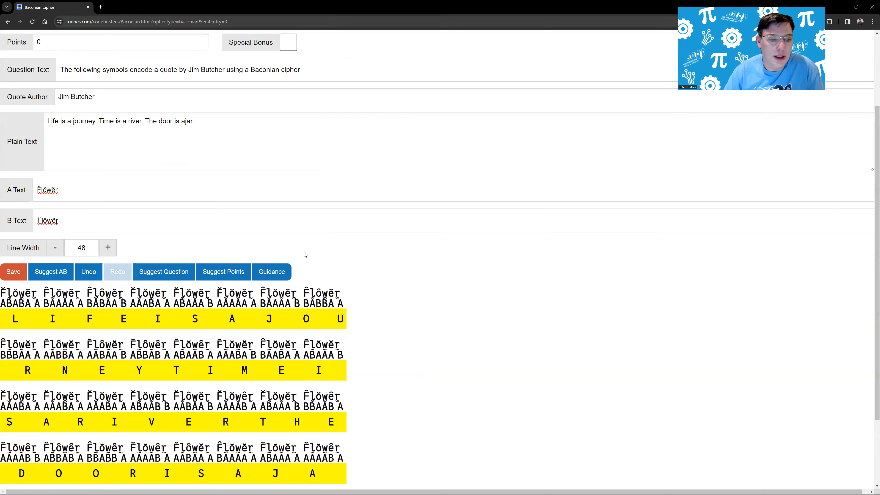
- Apply the suggested points score to the question, and adjust the points value to 314
{"action": "left_click", "coordinate": [218, 274]}
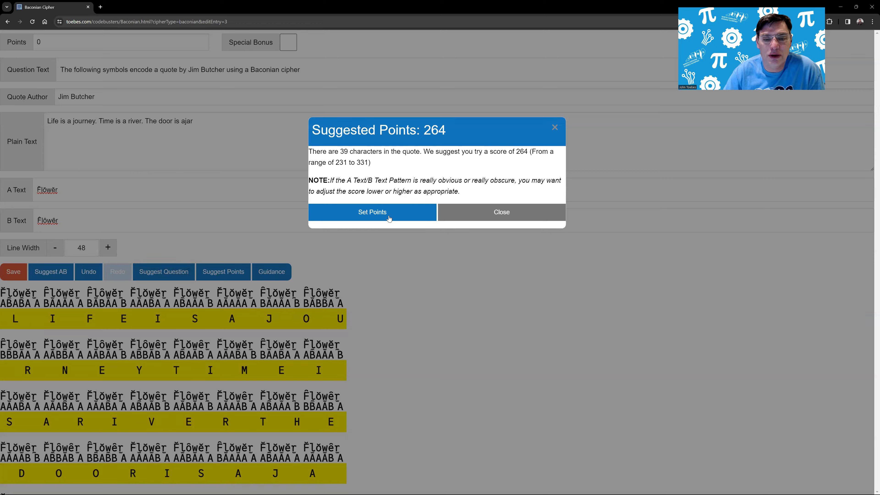
{"action": "left_click", "coordinate": [379, 215]}
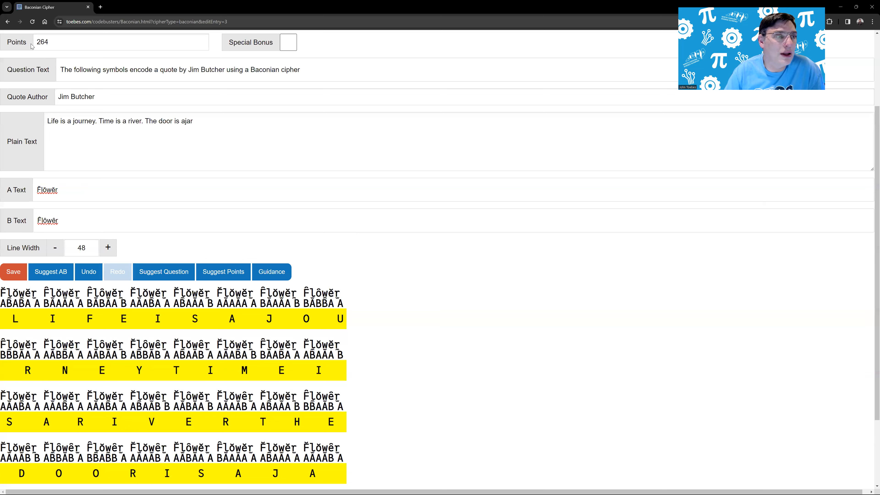
{"action": "left_click", "coordinate": [46, 43]}
{"action": "left_click_drag", "start_coordinate": [31, 40], "coordinate": [27, 41]}
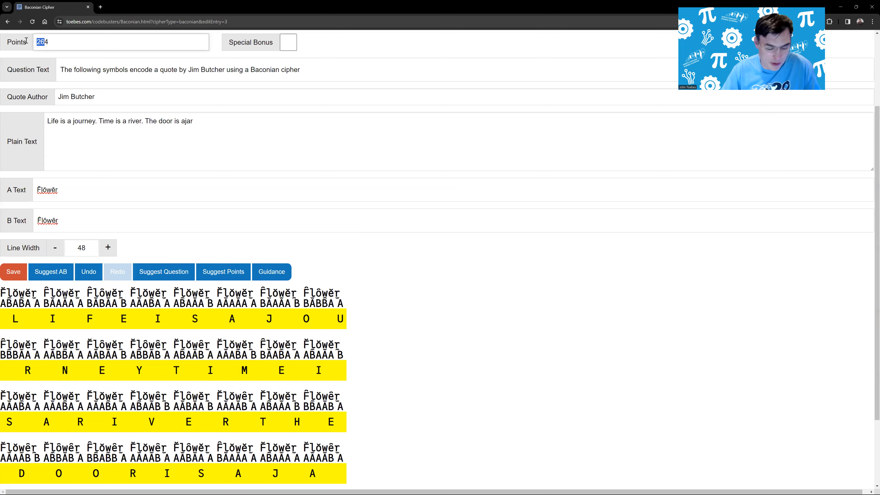
{"action": "type", "text": "304"}
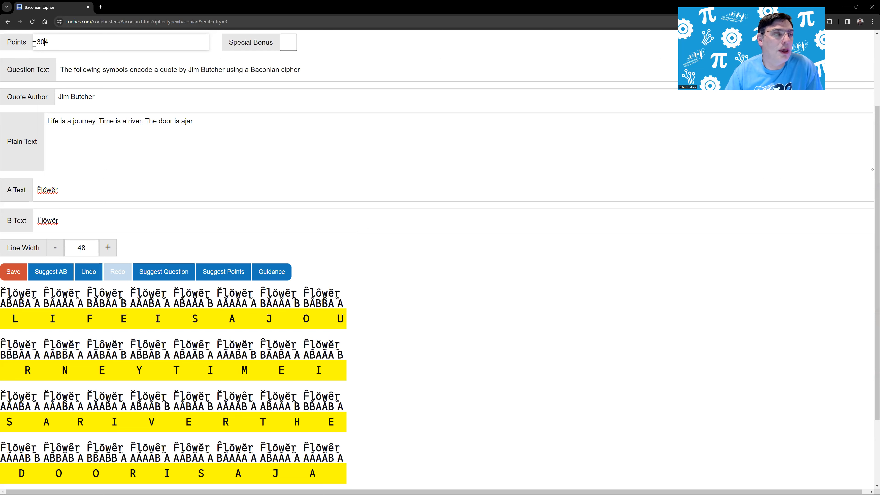
{"action": "left_click_drag", "start_coordinate": [45, 42], "coordinate": [42, 42]}
{"action": "type", "text": "1"}
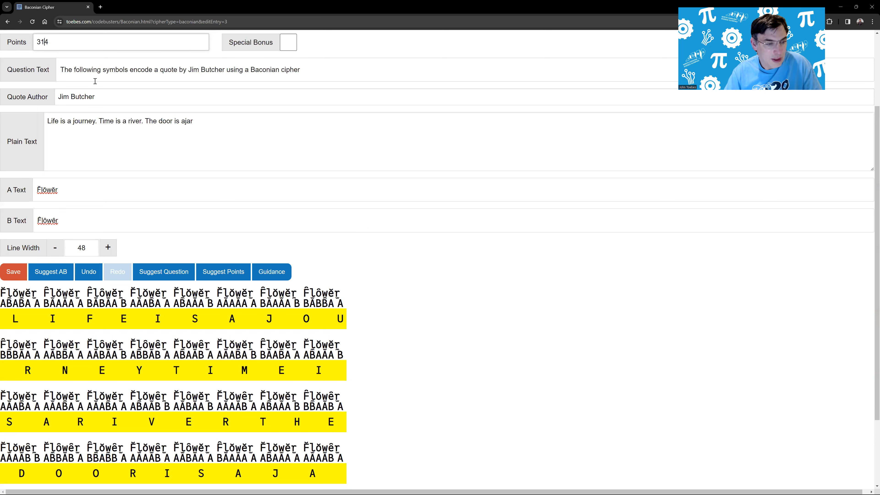
- Save the changes to the Baconian sequence cipher question
{"action": "left_click", "coordinate": [14, 276]}
{"action": "scroll", "coordinate": [38, 327], "scroll_direction": "down", "scroll_amount": 1}
{"action": "scroll", "coordinate": [39, 327], "scroll_direction": "up", "scroll_amount": 1}
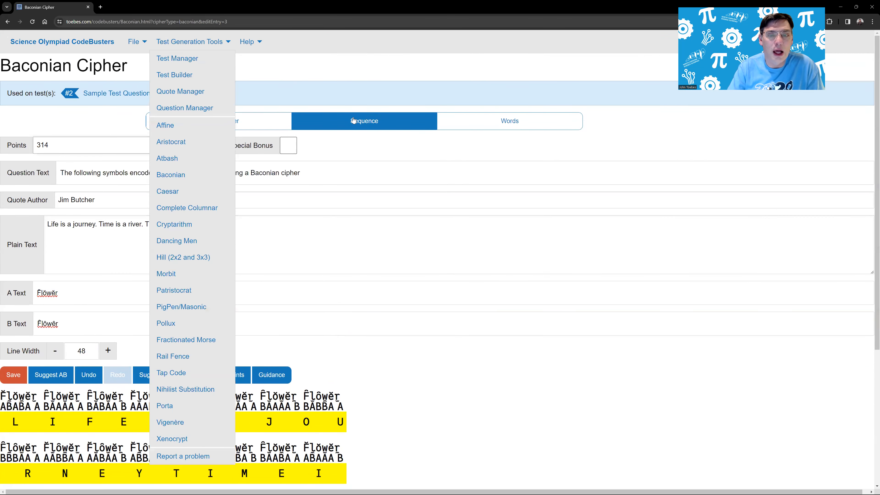
{"action": "left_click", "coordinate": [13, 377]}
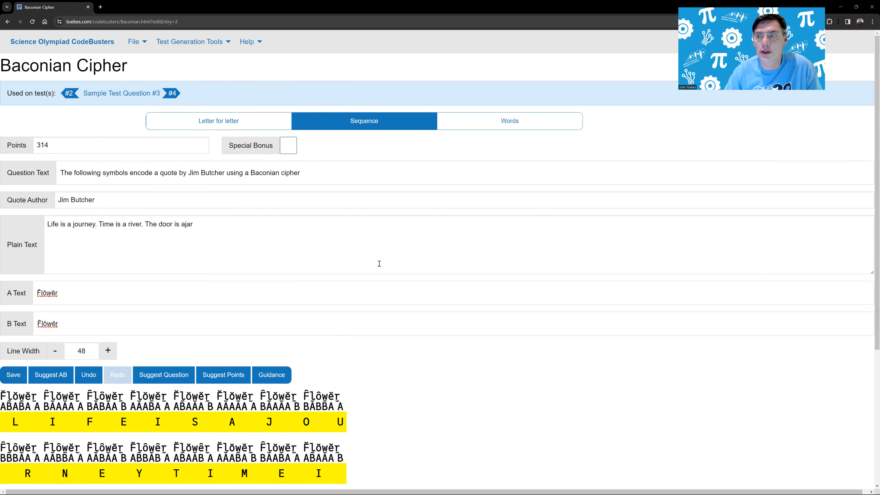